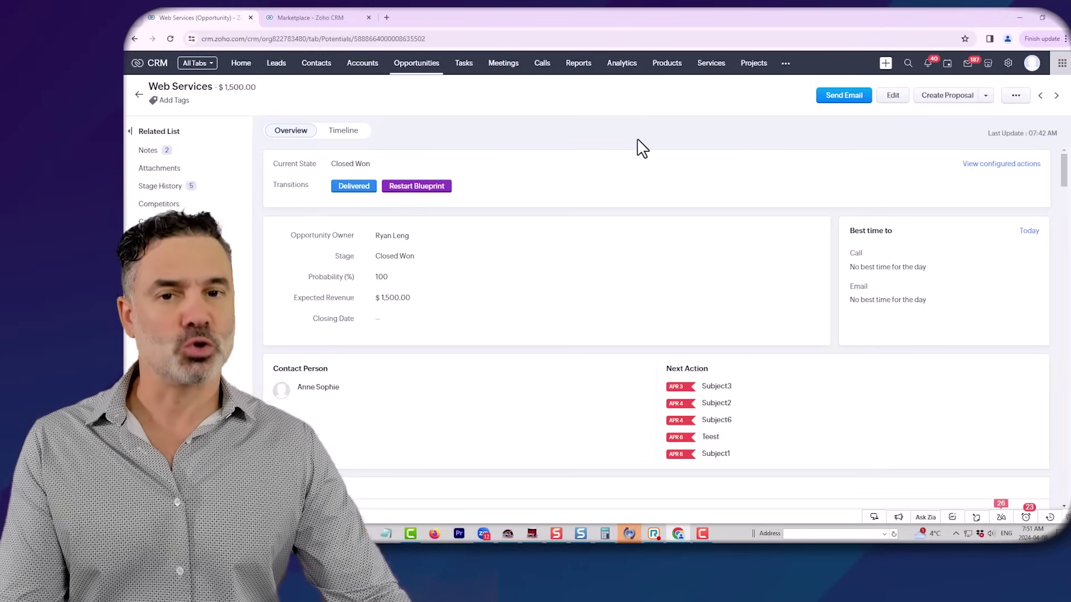
- Expand the Web Services deal's more-actions list and scroll down to Credit Card POS
click(986, 98)
scroll(963, 219, down, 2)
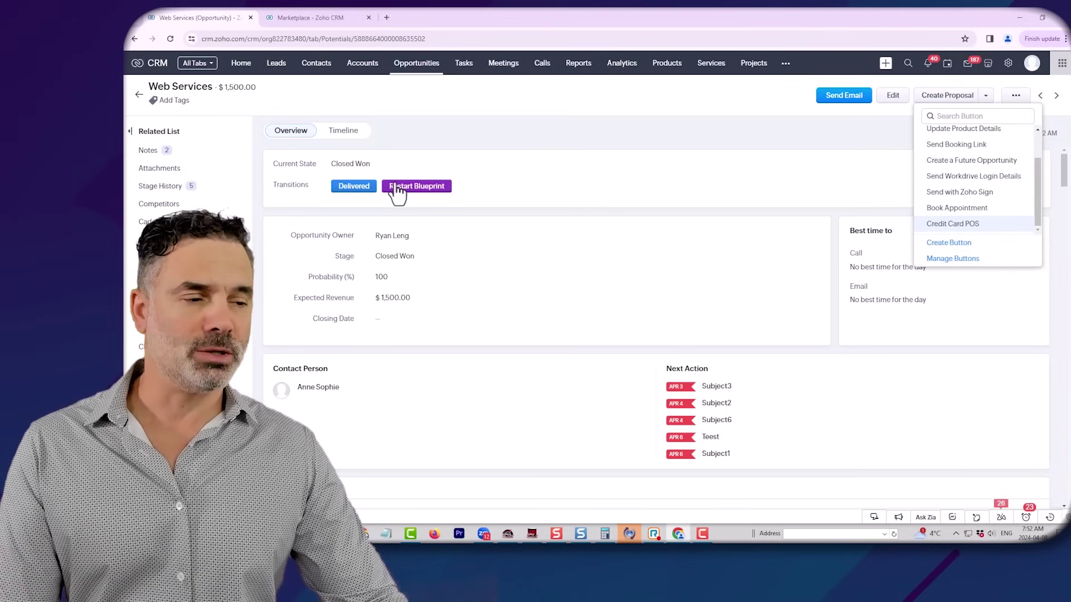
- Launch Credit Card POS on the deal and pick the saved Visa card expiring 3/2030
click(951, 223)
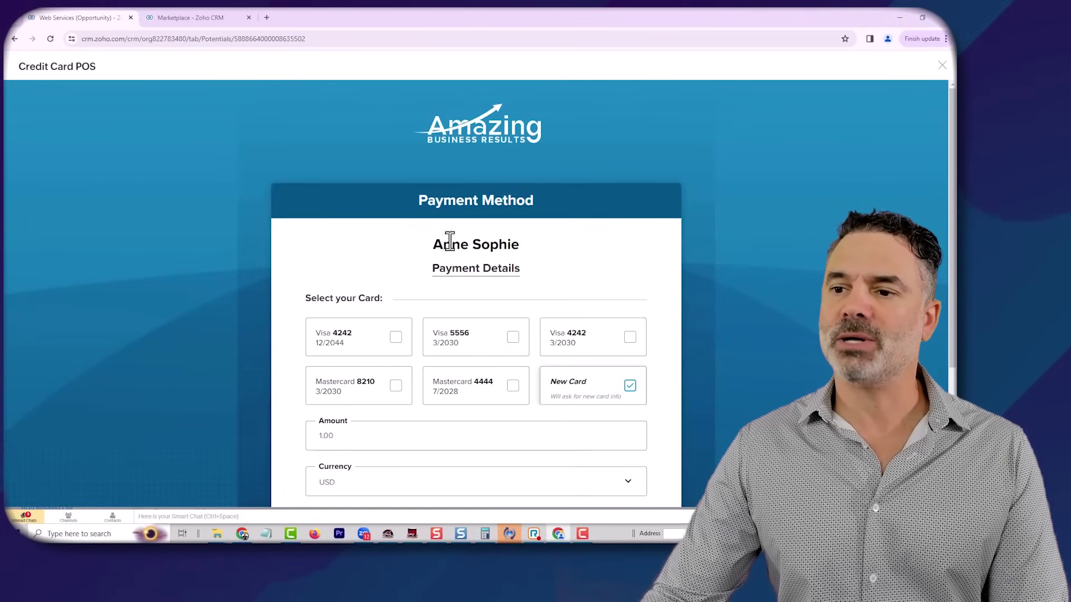
scroll(454, 251, down, 2)
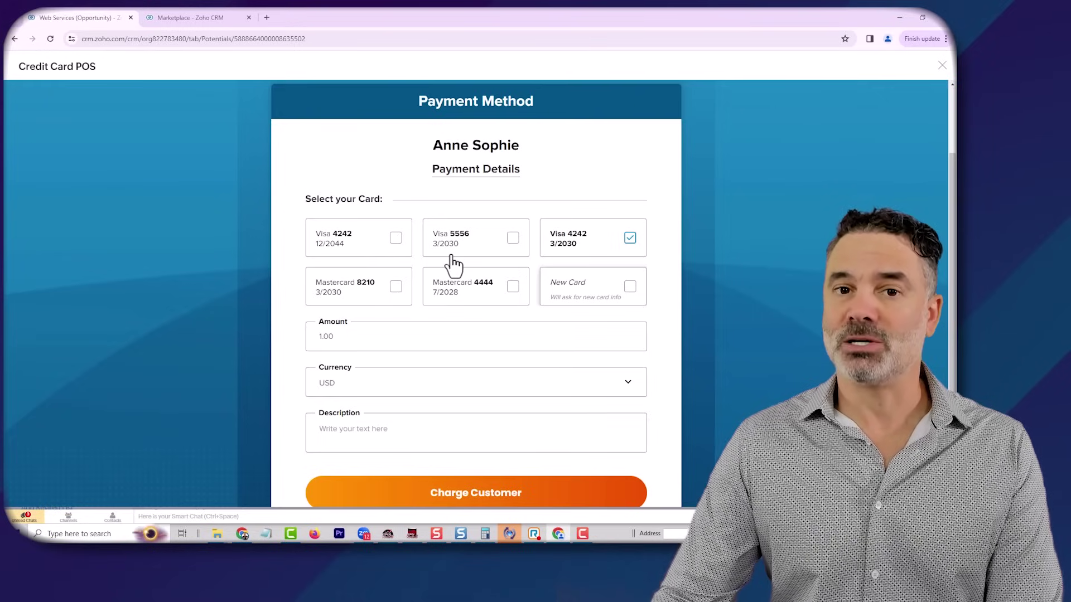
- Replace the 1.00 amount with 1500 USD and charge the customer's Visa card
double_click(360, 331)
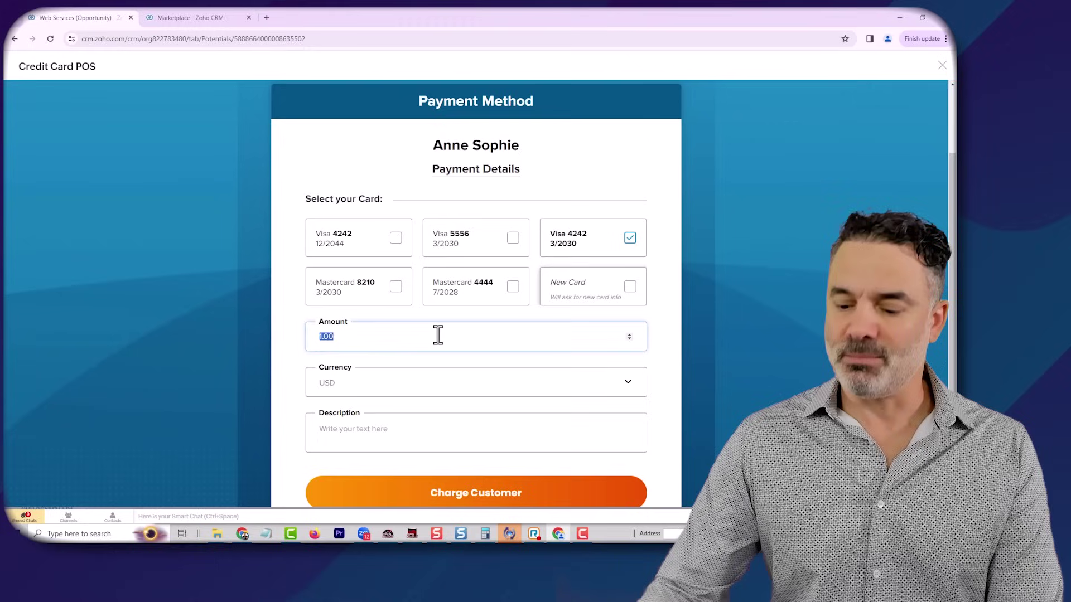
text(1500)
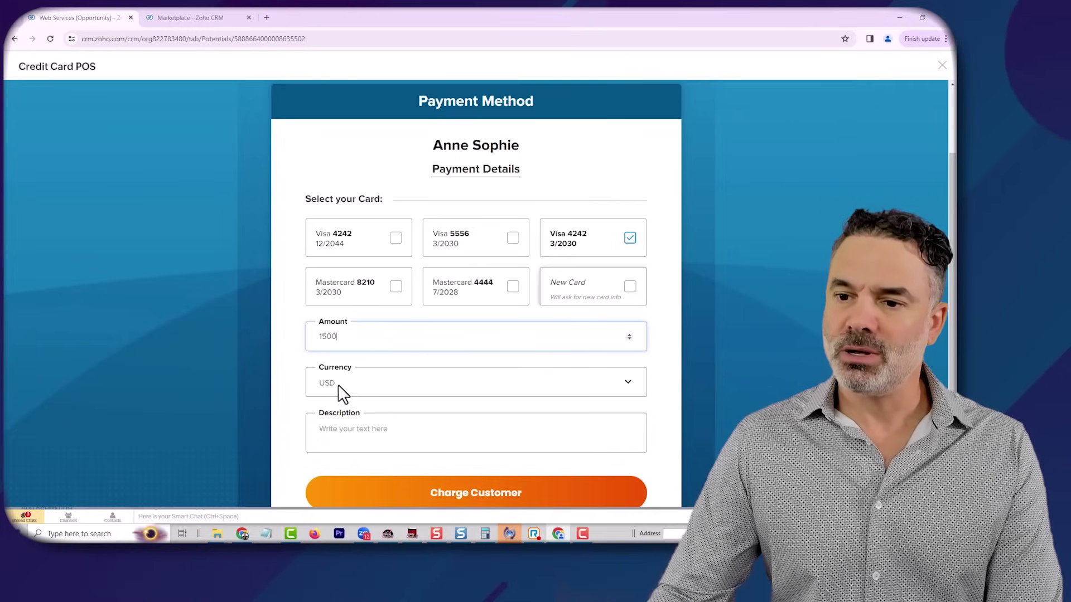
scroll(383, 402, down, 2)
click(400, 341)
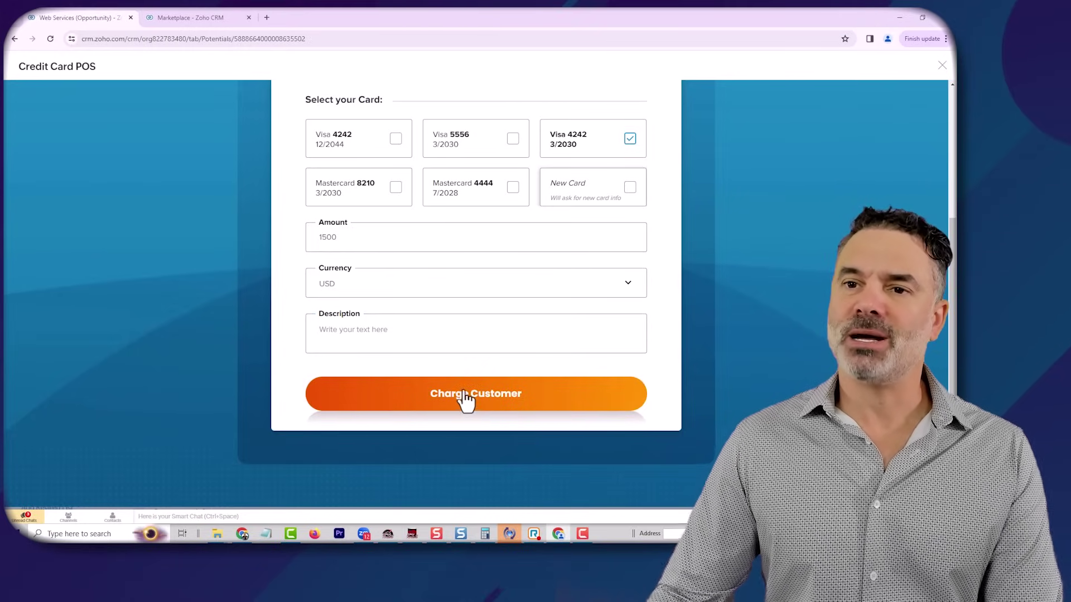
click(485, 399)
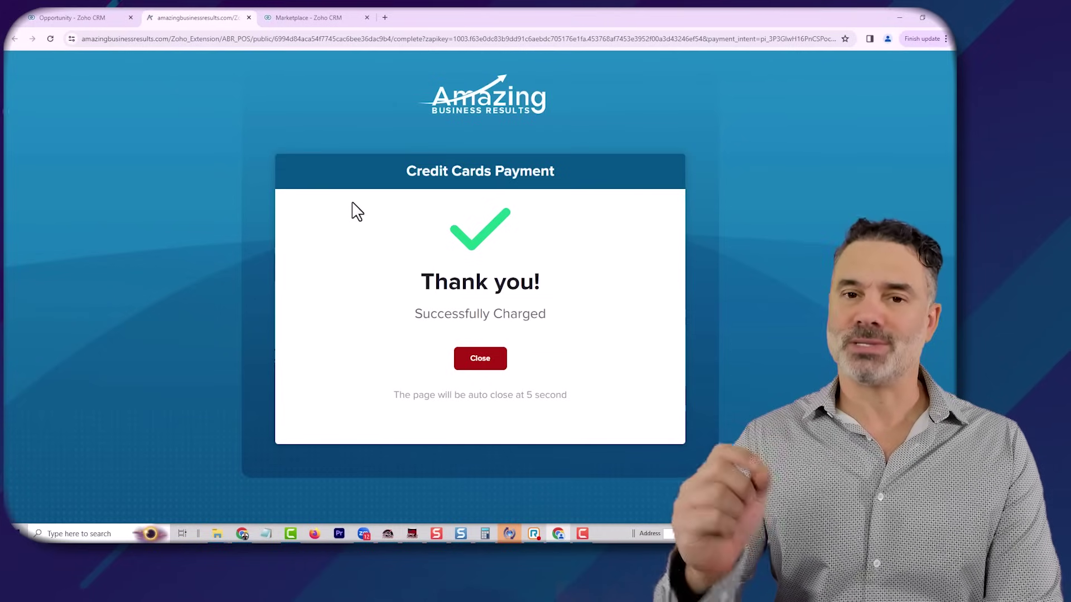
- Refresh the Web Services deal and open its new $1,500.00 Card Transactions record, then go back
click(98, 22)
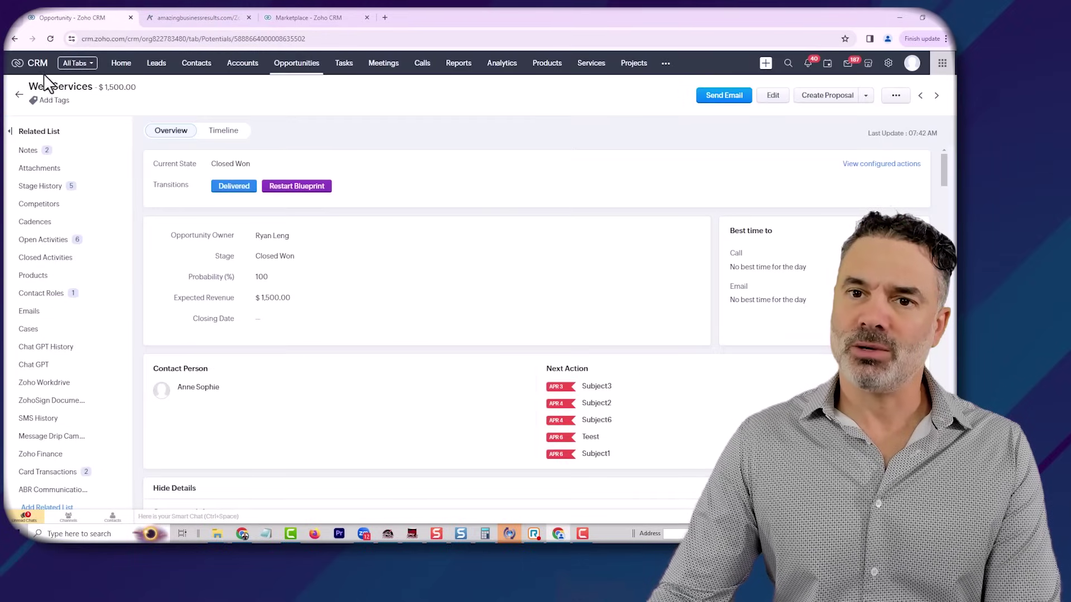
click(50, 39)
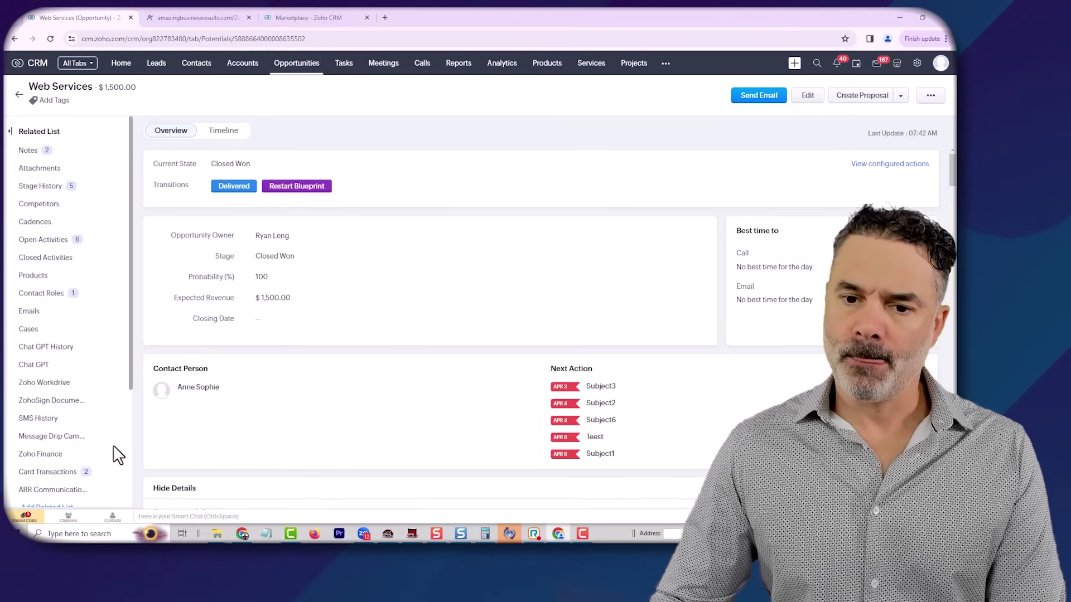
click(64, 473)
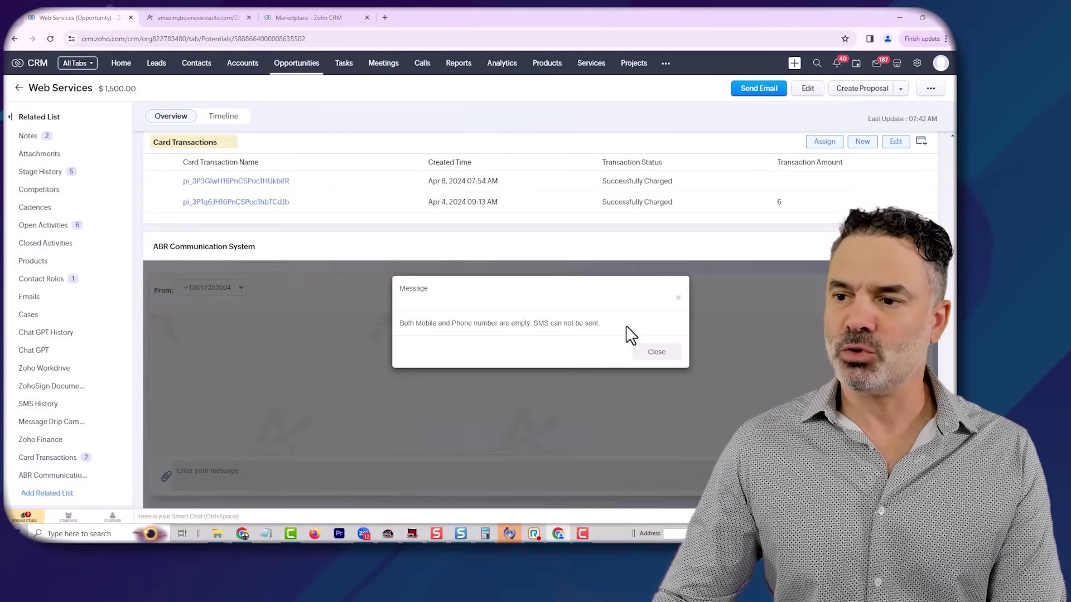
click(656, 354)
scroll(287, 285, up, 1)
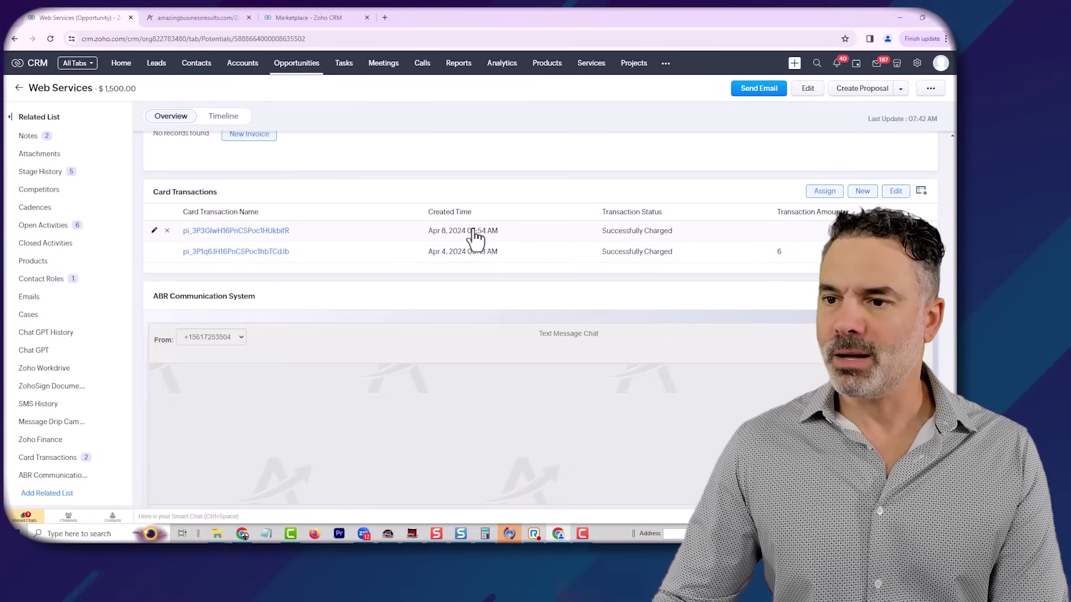
click(263, 232)
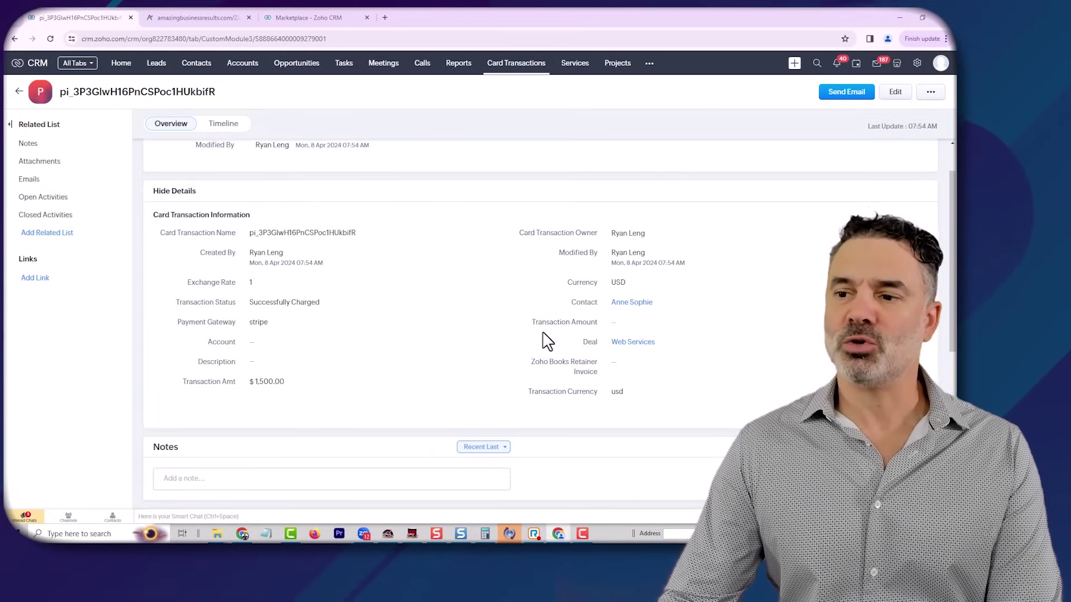
click(15, 38)
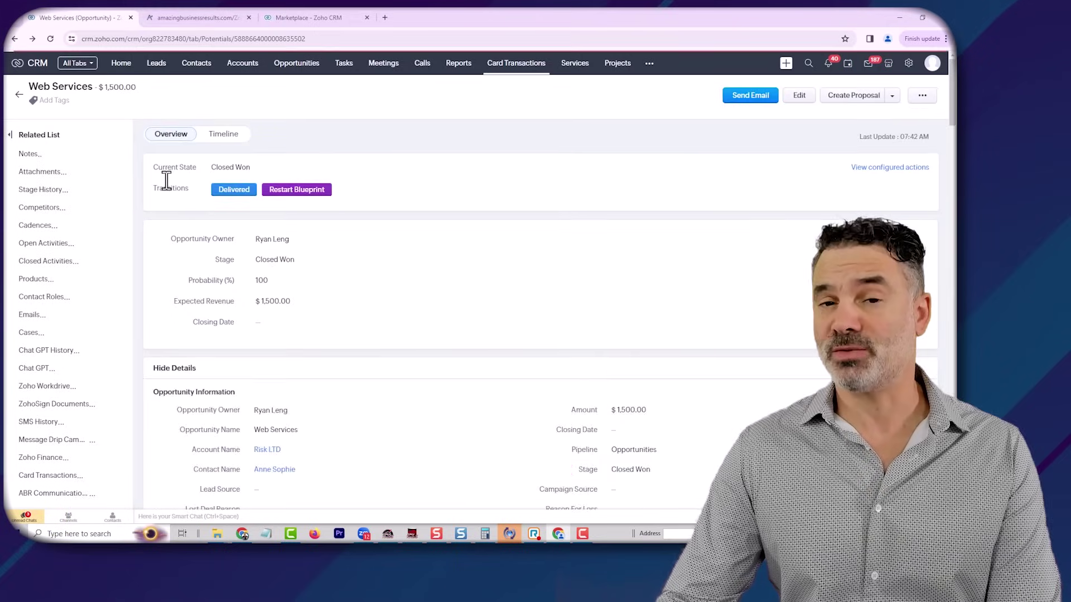
- Review the ABR Credit Card POS settings, keeping Stripe as the payment gateway
click(206, 18)
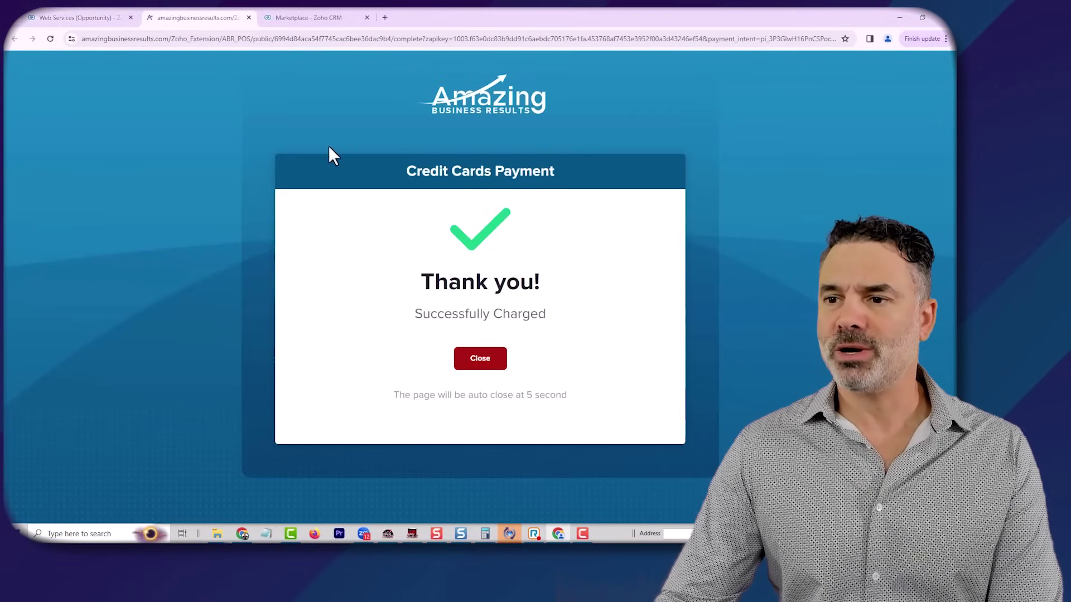
click(307, 18)
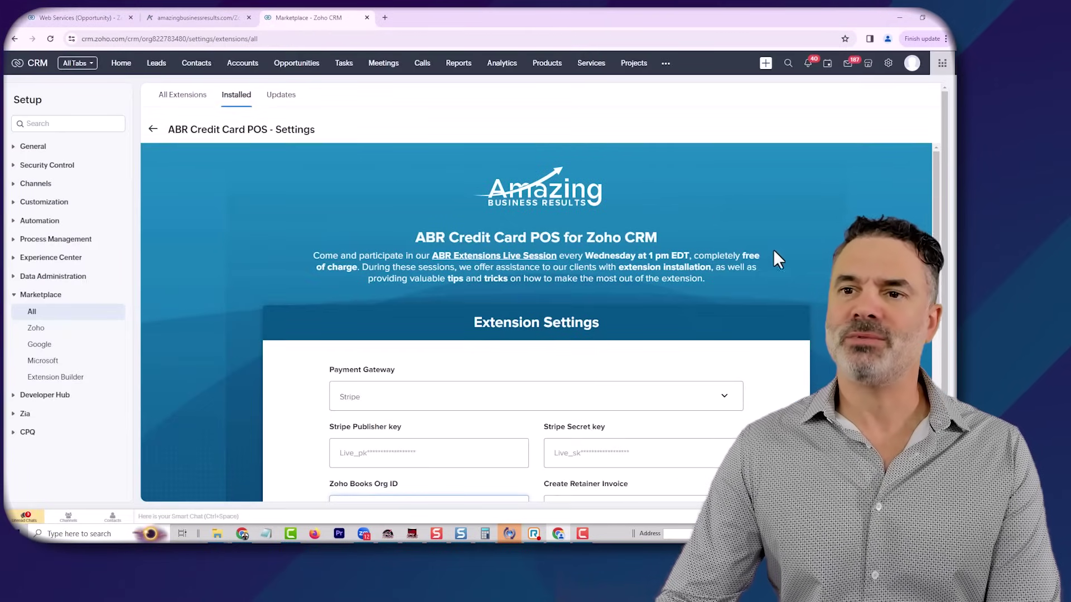
scroll(758, 271, down, 2)
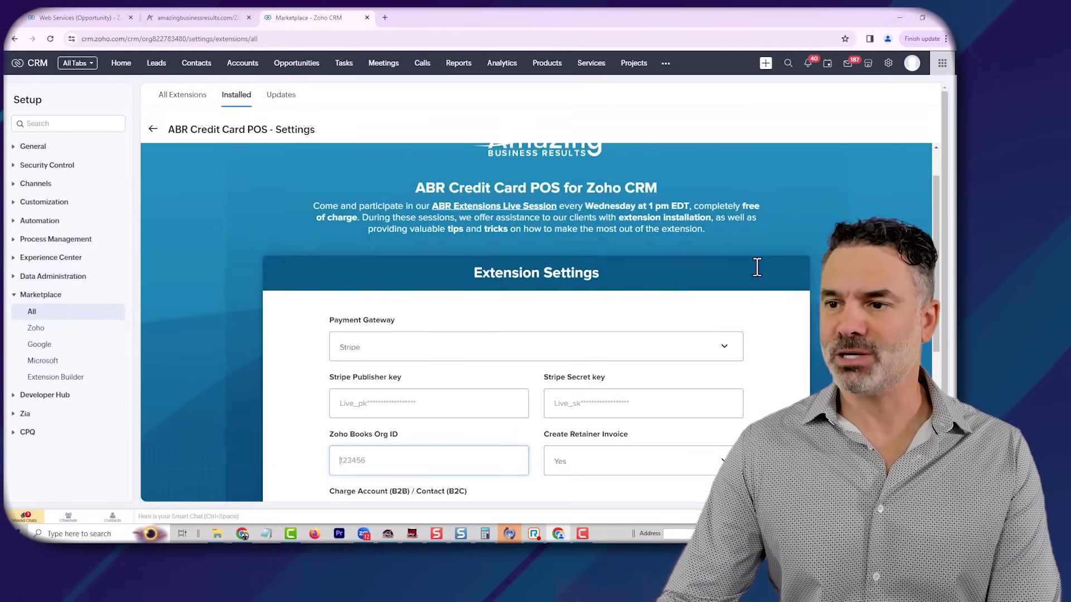
scroll(757, 274, down, 1)
scroll(757, 274, down, 2)
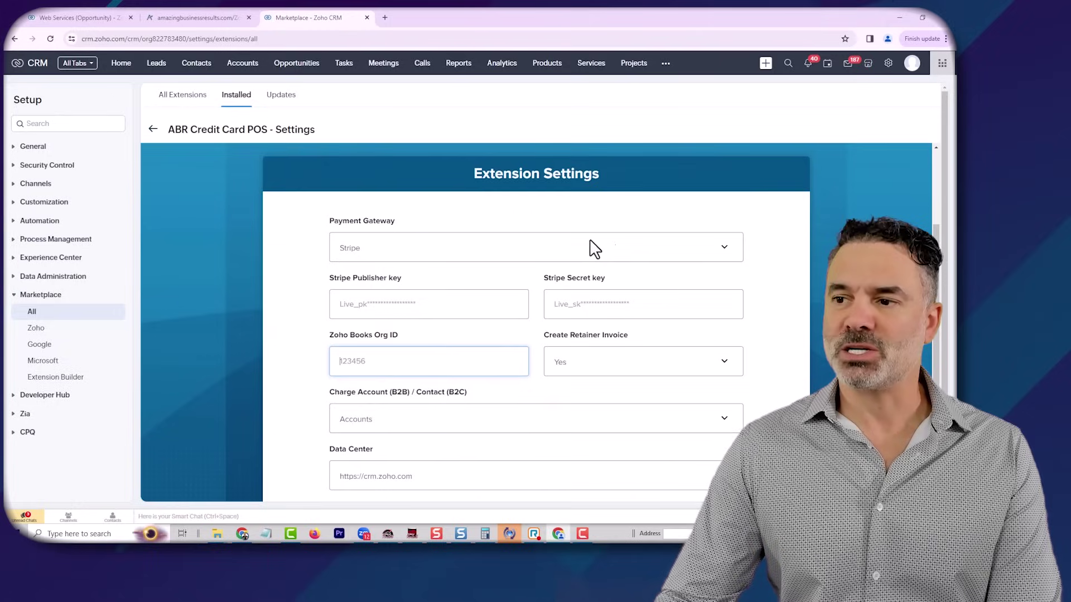
click(618, 254)
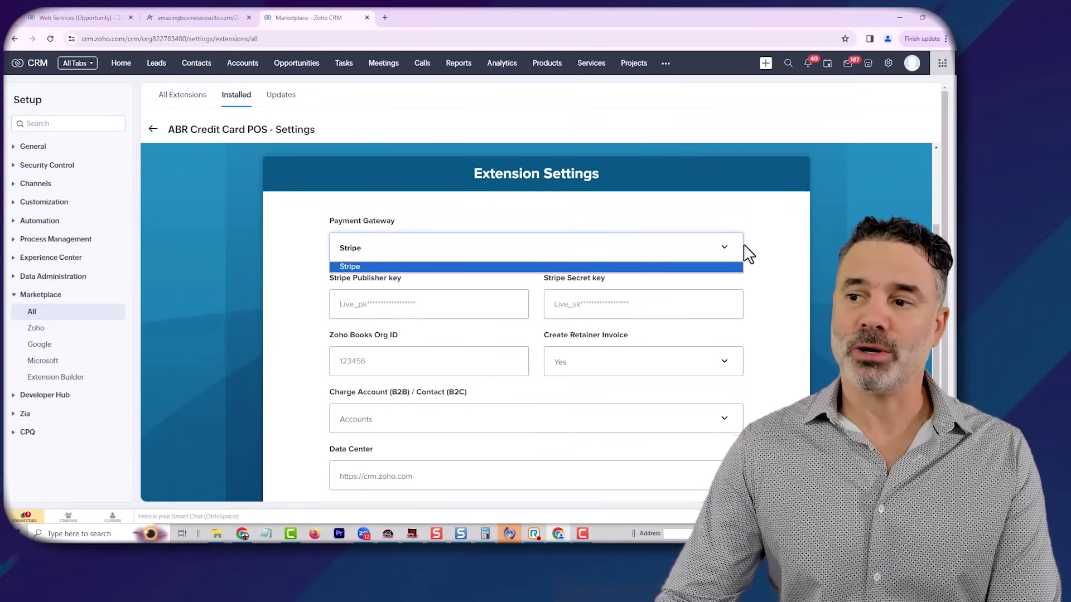
click(766, 255)
click(763, 253)
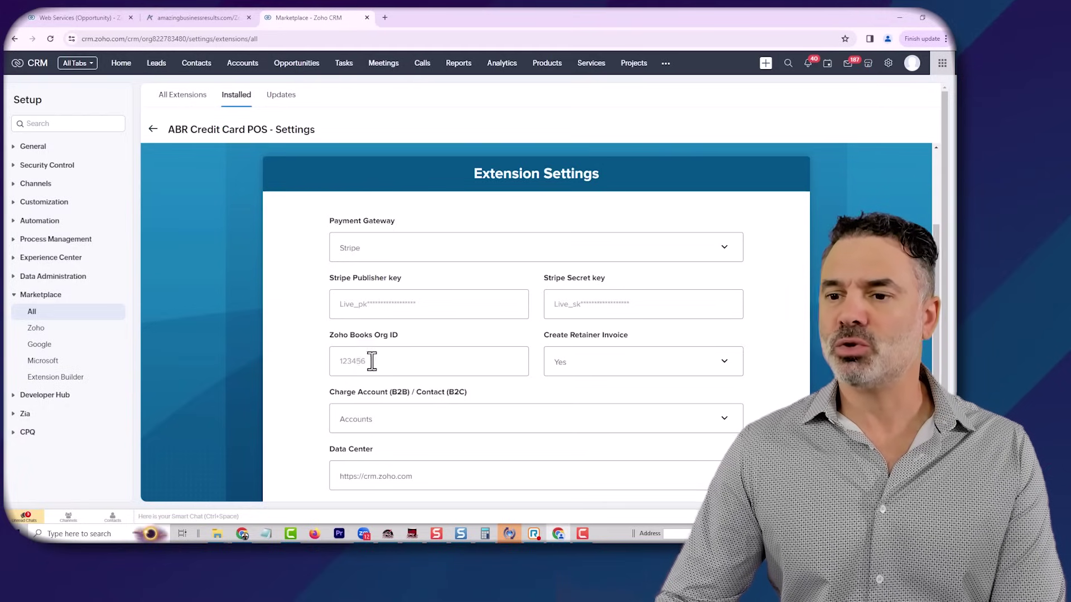
scroll(376, 351, down, 2)
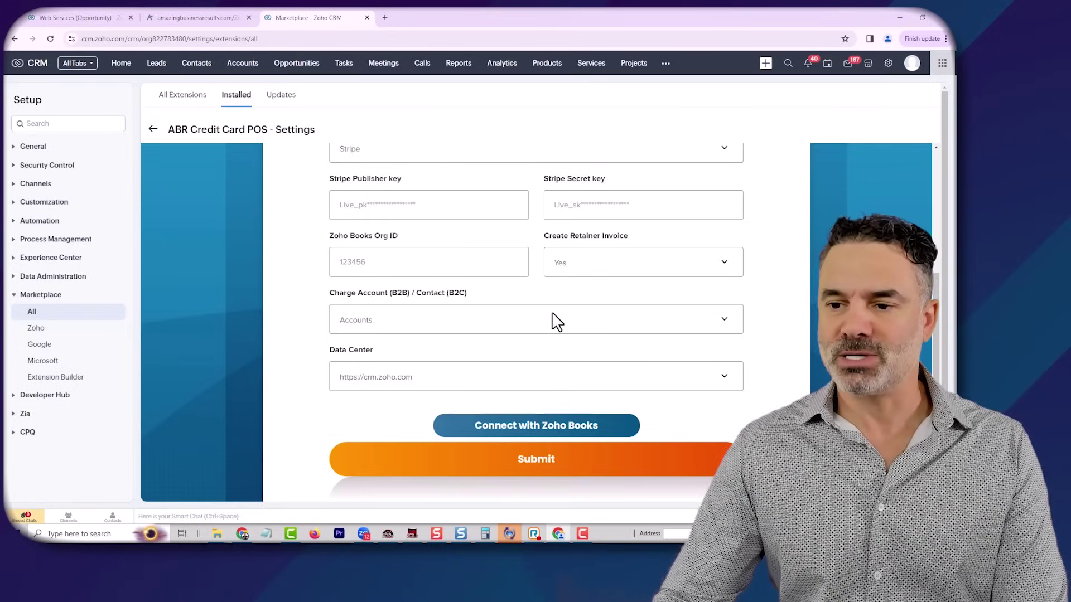
click(378, 379)
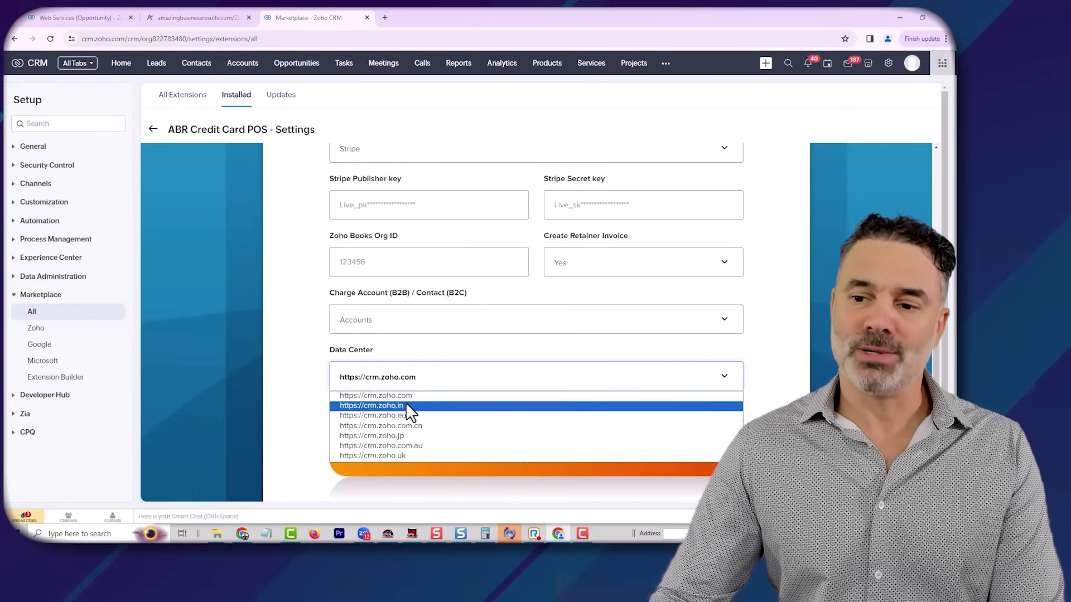
click(319, 336)
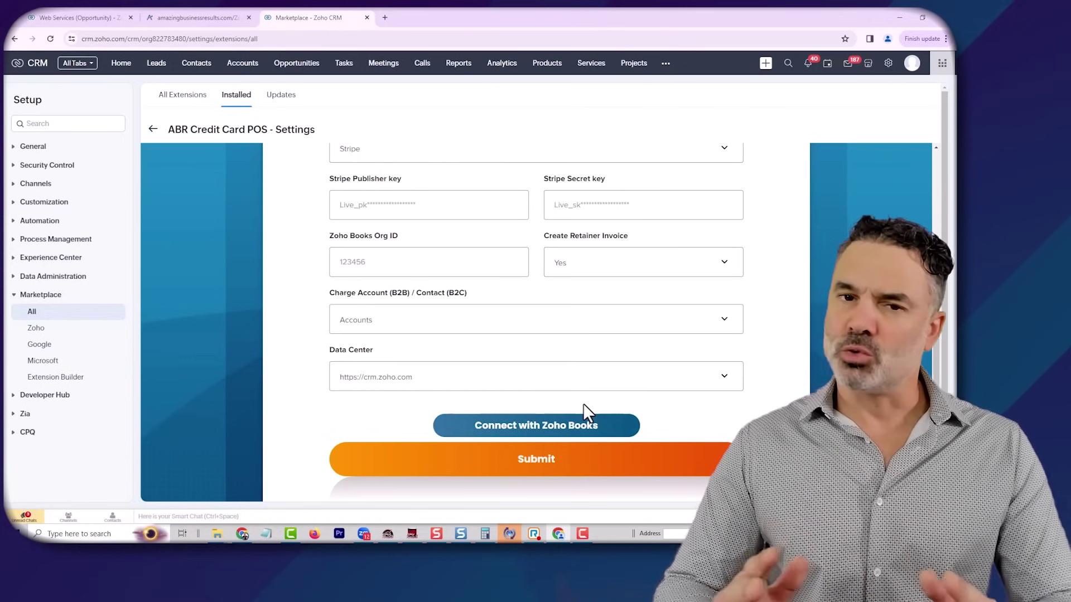
scroll(509, 363, up, 1)
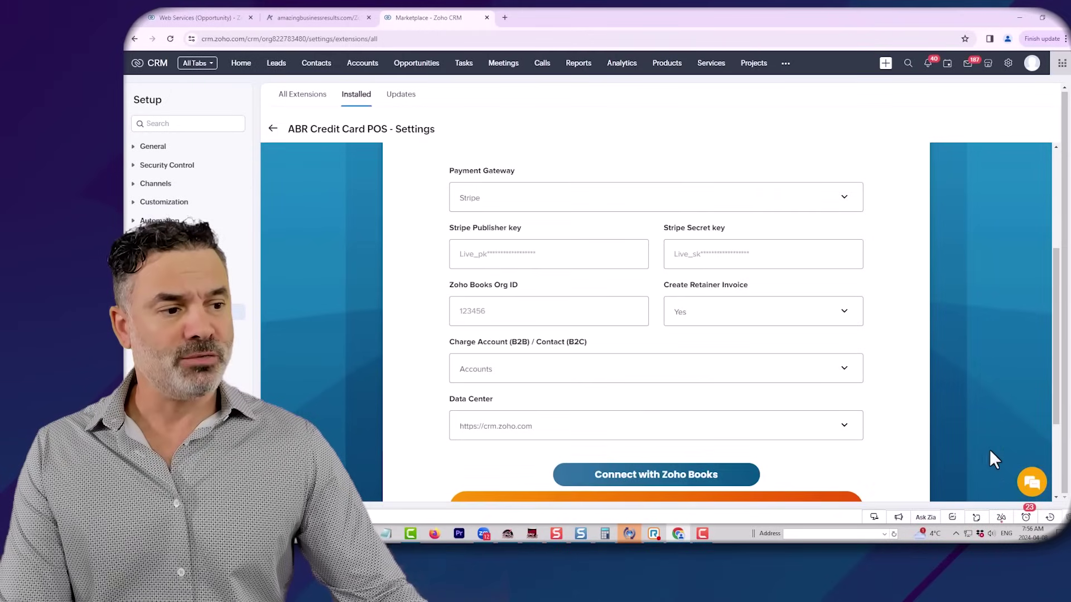
- Open ABR's Extension Support chat from the orange bubble and browse its extension list
scroll(990, 450, down, 2)
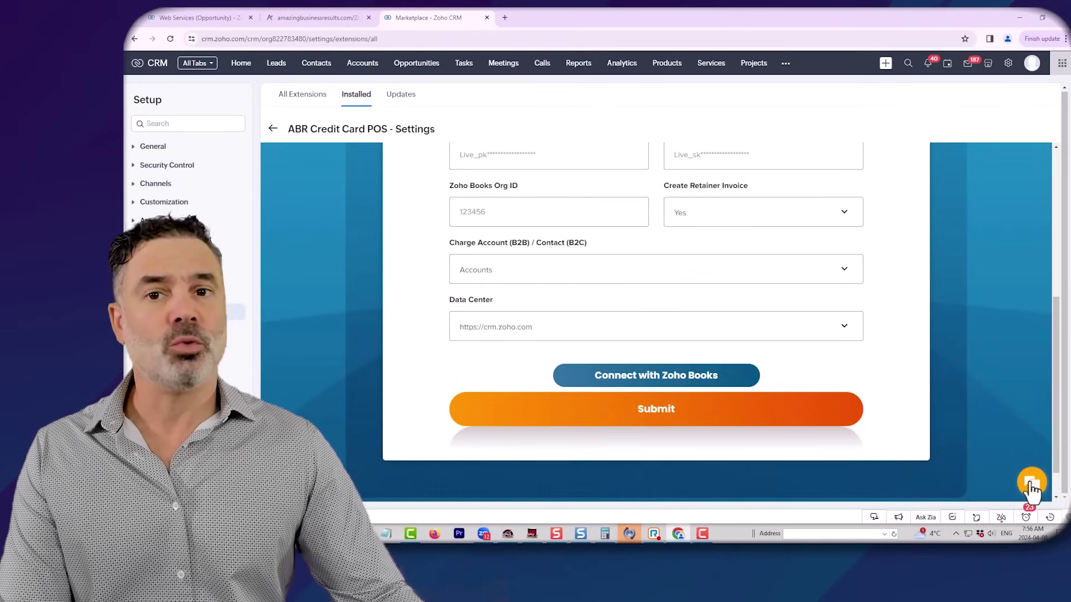
click(1026, 489)
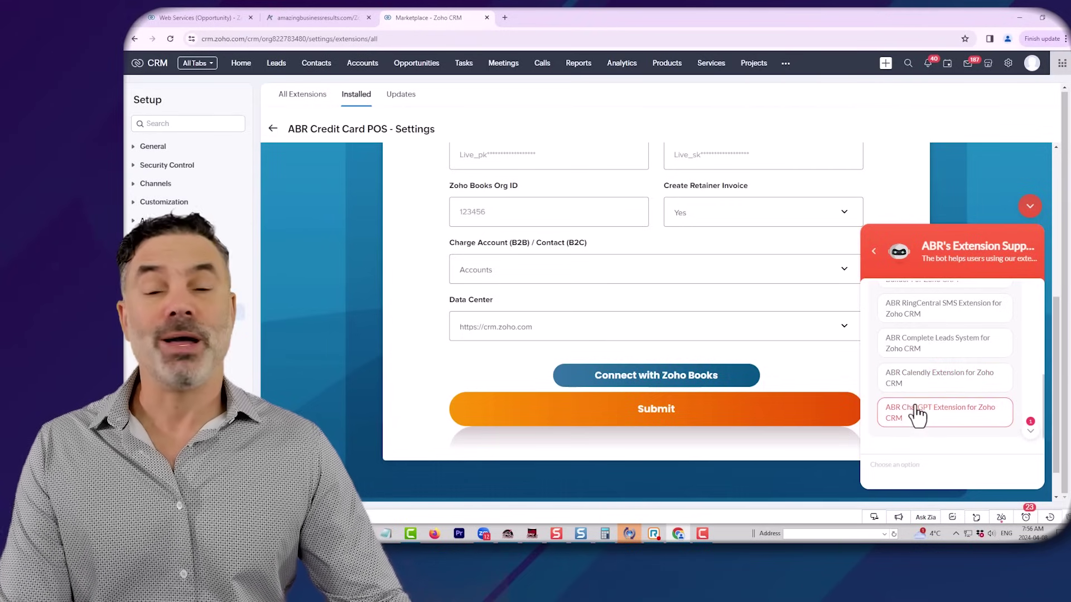
scroll(929, 380, up, 5)
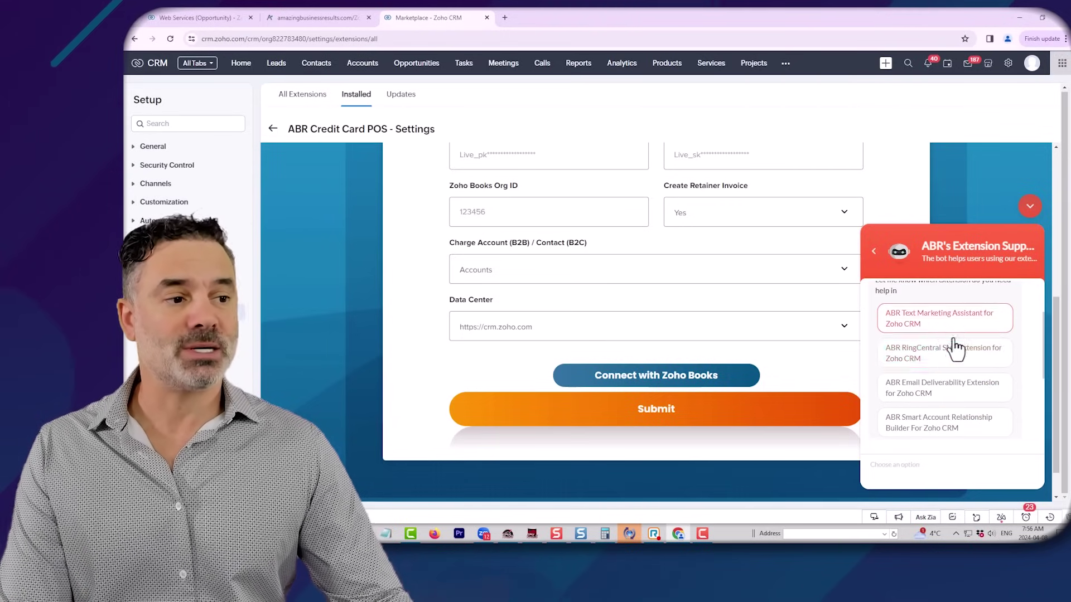